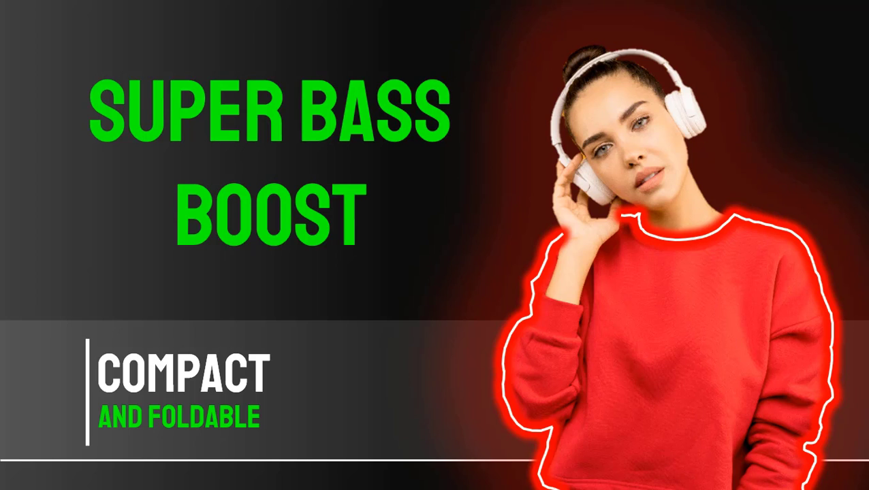
# - End the slide show and return to editing the SUPER BASS BOOST slide 16
pyautogui.press('Escape')
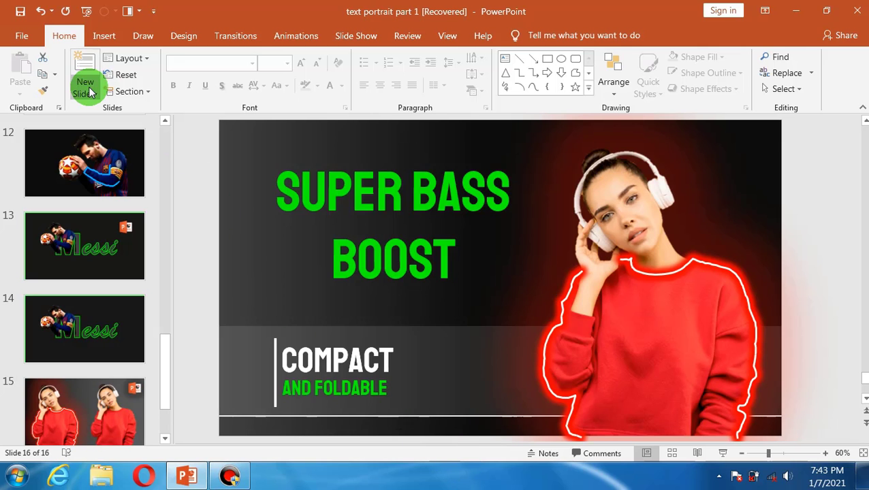
# - Insert a new blank slide 17 and give its background a gradient fill
pyautogui.click(90, 92)
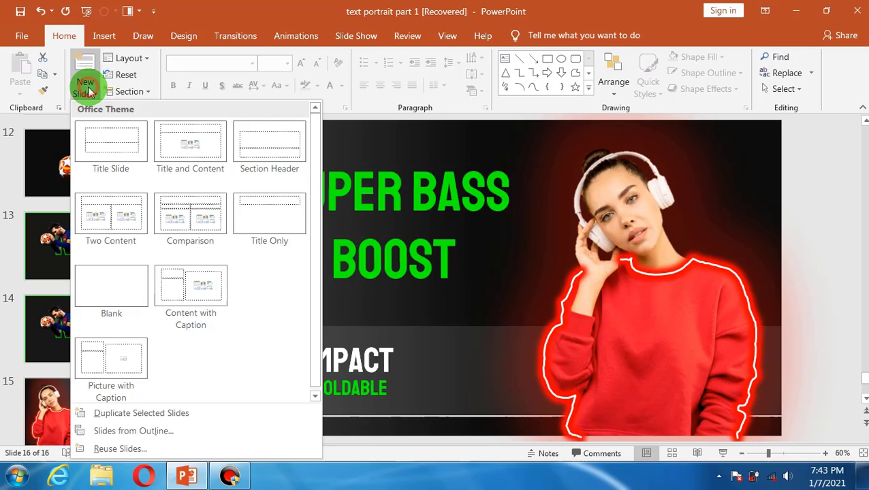
pyautogui.click(82, 290)
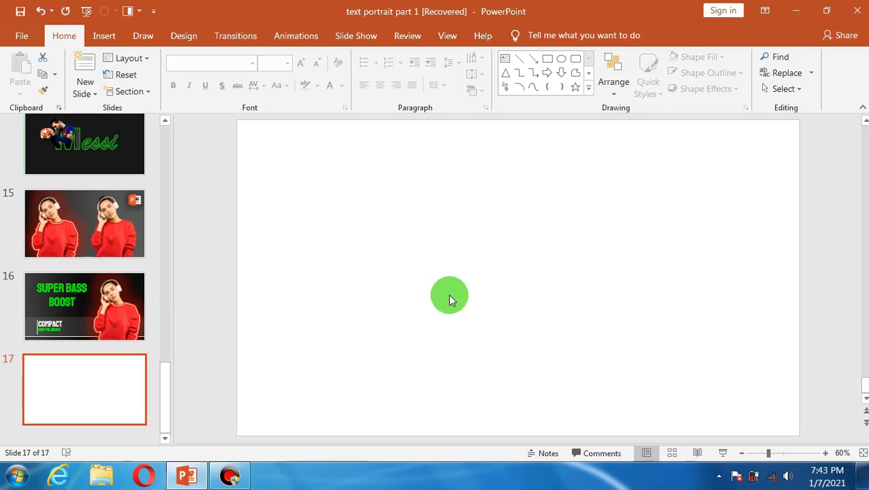
pyautogui.rightClick(426, 254)
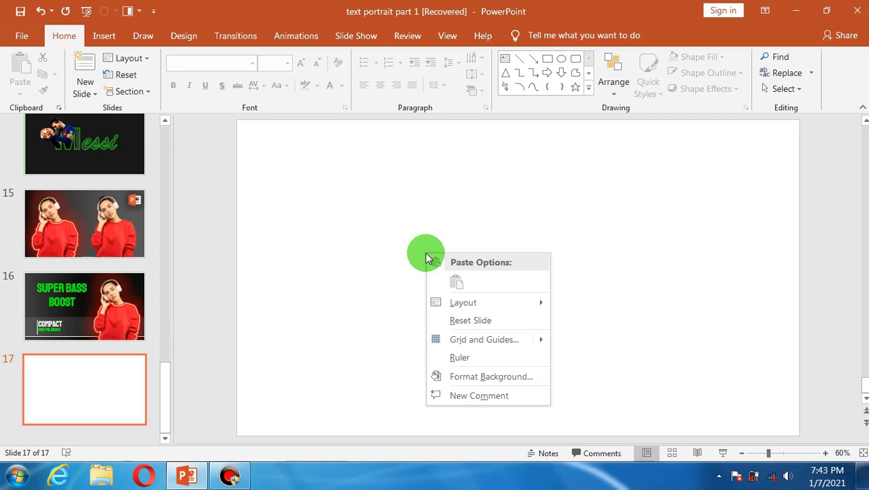
pyautogui.click(474, 384)
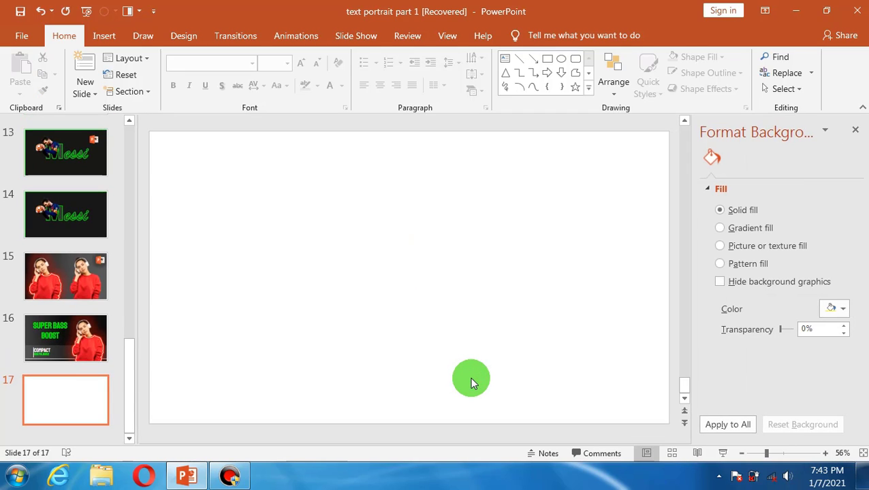
pyautogui.click(720, 229)
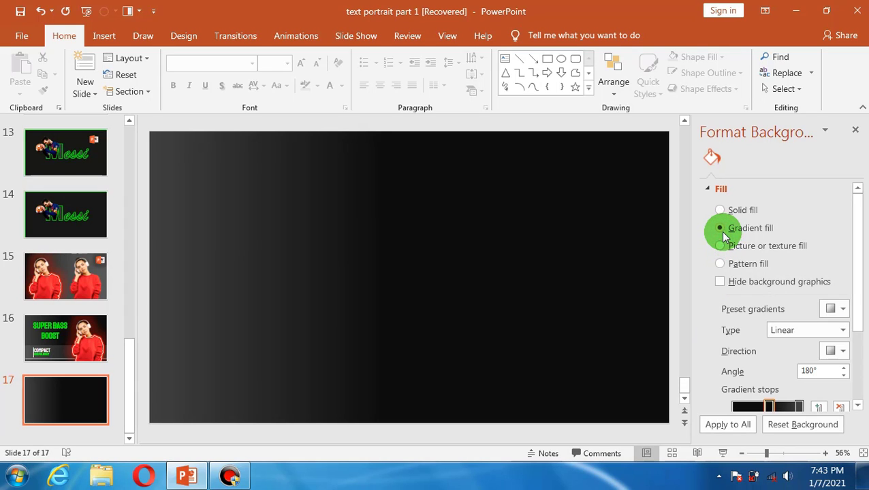
# - Make the gradient Linear Right, dark to lighter gray, with a stop moved left
pyautogui.click(842, 331)
pyautogui.click(830, 344)
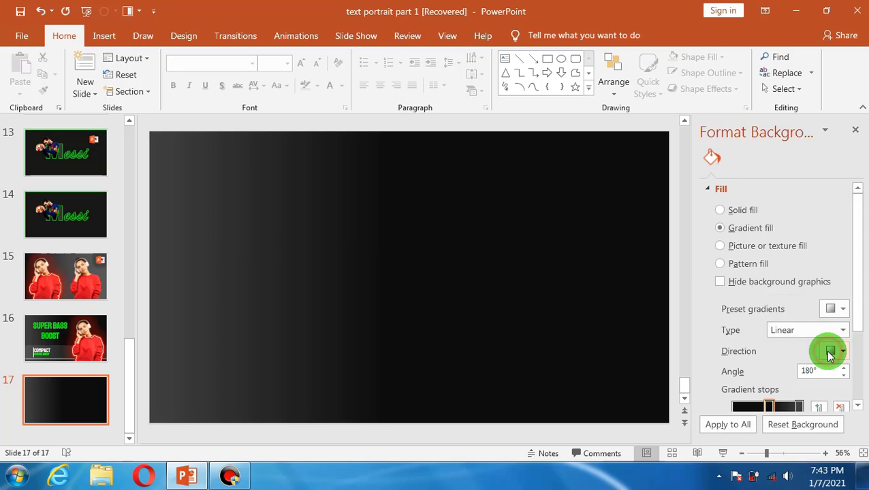
pyautogui.click(842, 351)
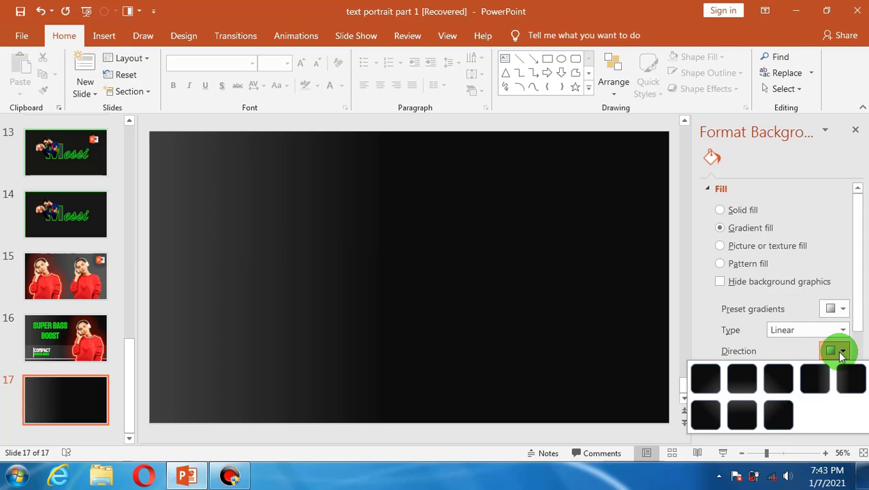
pyautogui.click(815, 381)
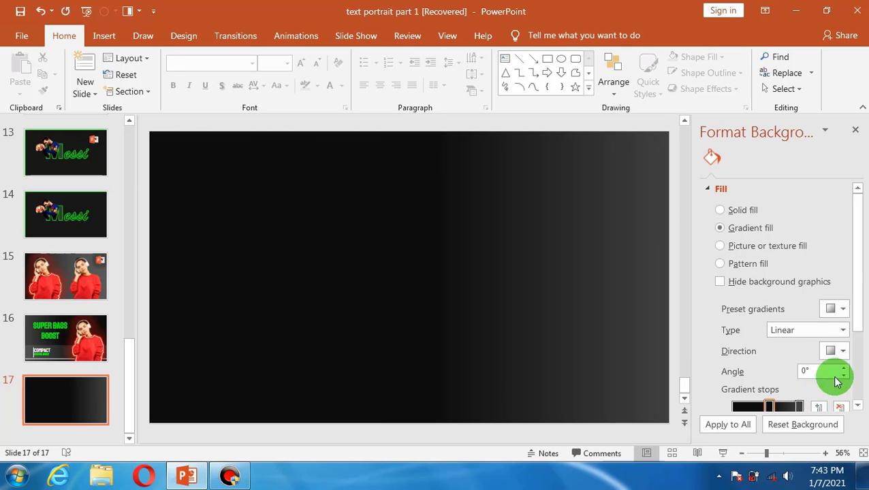
pyautogui.moveTo(859, 321); pyautogui.dragTo(856, 339)
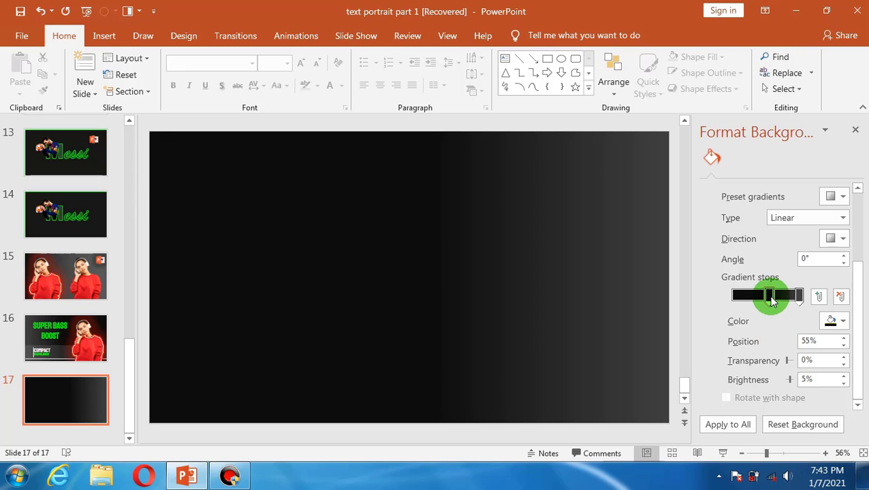
pyautogui.moveTo(771, 302)
pyautogui.mouseDown()
pyautogui.moveTo(740, 304)
pyautogui.moveTo(762, 304)
pyautogui.mouseUp()
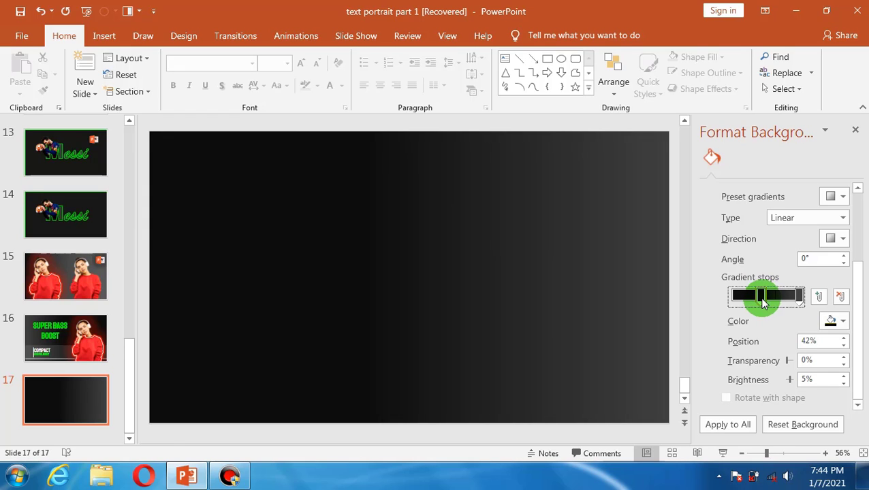
pyautogui.press('Escape')
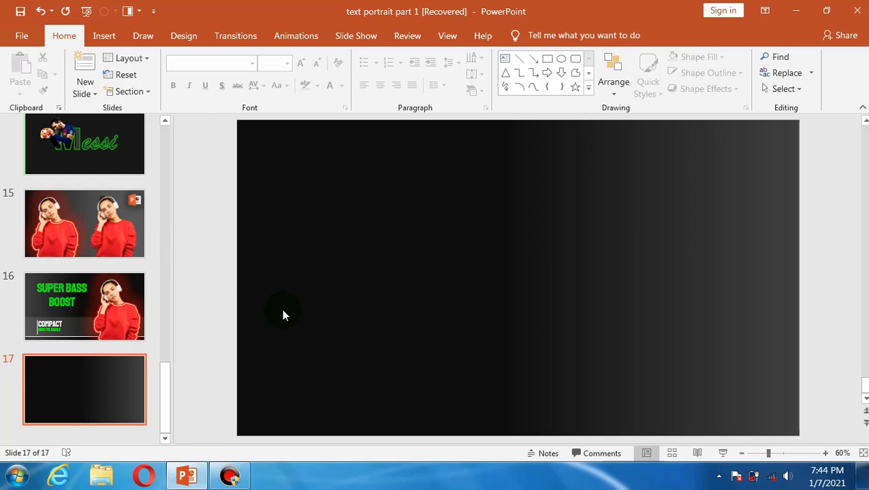
# - Paste slide 15's plain right-hand portrait onto slide 17, placed at the left
pyautogui.scroll(3, 118, 296)
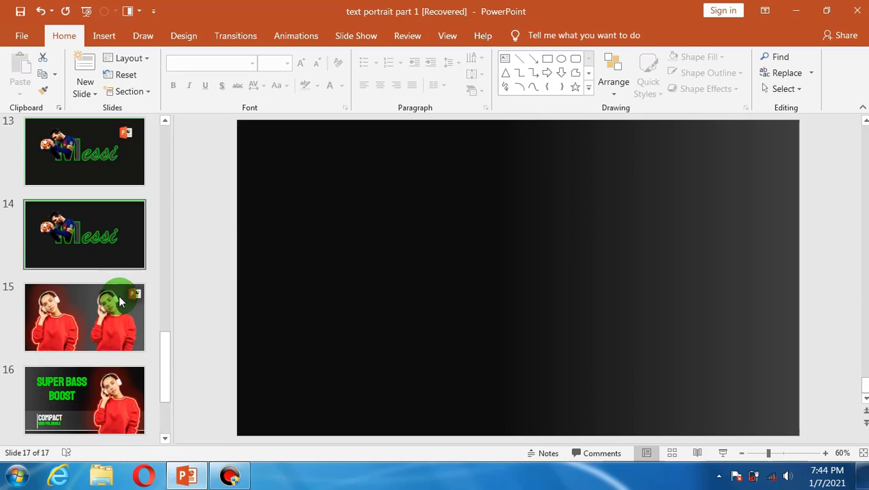
pyautogui.scroll(-2, 122, 269)
pyautogui.click(120, 269)
pyautogui.click(648, 267)
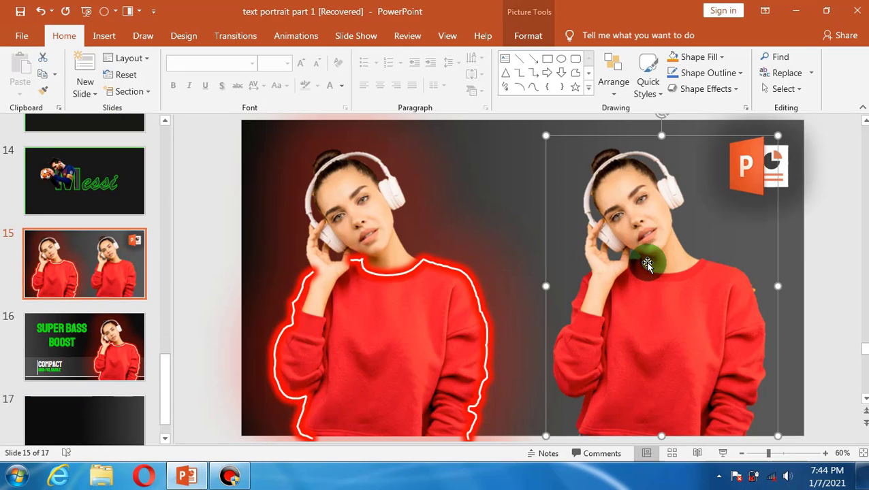
pyautogui.click(85, 403)
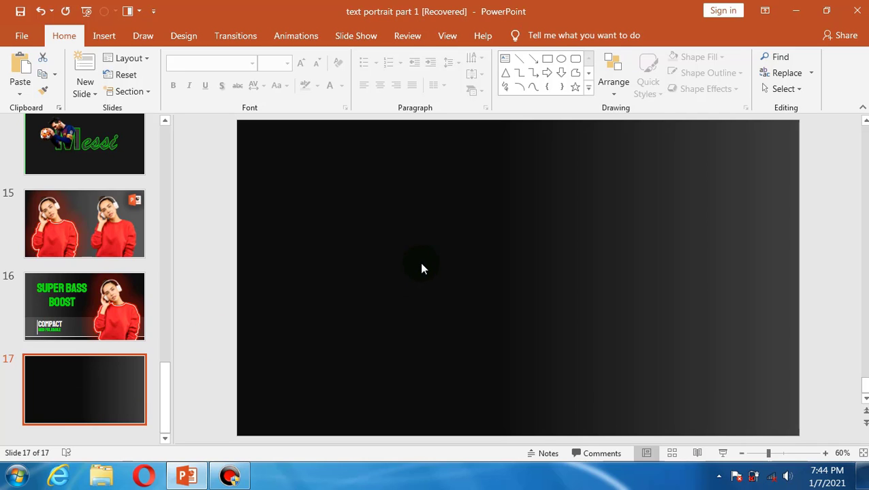
pyautogui.hotkey('ctrl', 'v')
pyautogui.moveTo(669, 271); pyautogui.dragTo(432, 266)
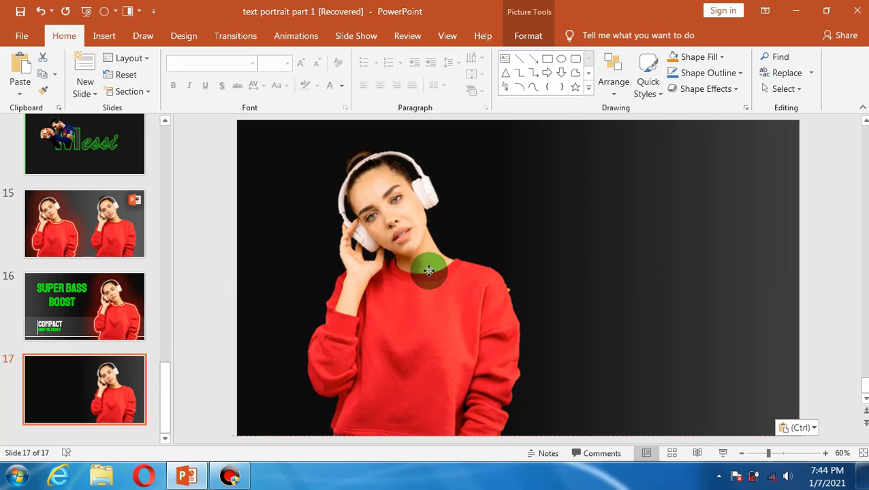
pyautogui.moveTo(432, 265); pyautogui.dragTo(427, 263)
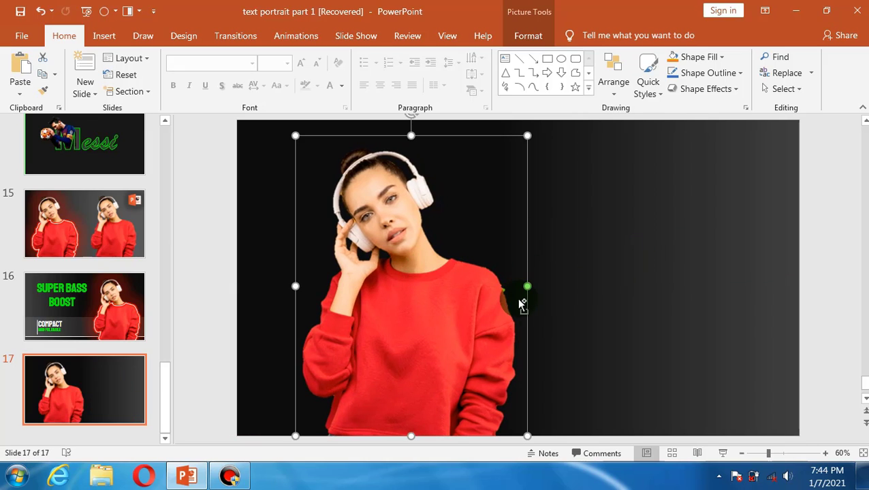
# - Zoom in and trace the sweater's neckline with a freeform shape
pyautogui.keyDown('ctrl'); pyautogui.scroll(3, 355, 320); pyautogui.keyUp('ctrl')
pyautogui.keyDown('ctrl'); pyautogui.scroll(3, 367, 299); pyautogui.keyUp('ctrl')
pyautogui.keyDown('ctrl'); pyautogui.scroll(4, 382, 285); pyautogui.keyUp('ctrl')
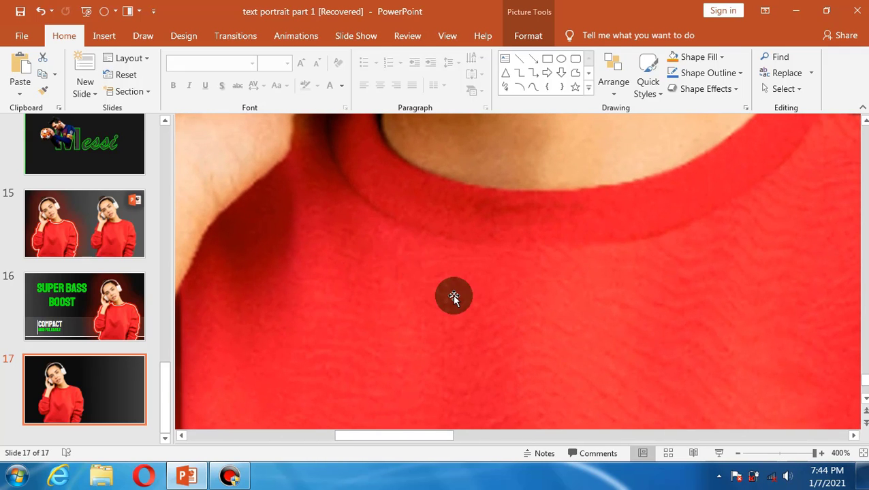
pyautogui.scroll(2, 454, 298)
pyautogui.scroll(2, 454, 298)
pyautogui.scroll(1, 454, 298)
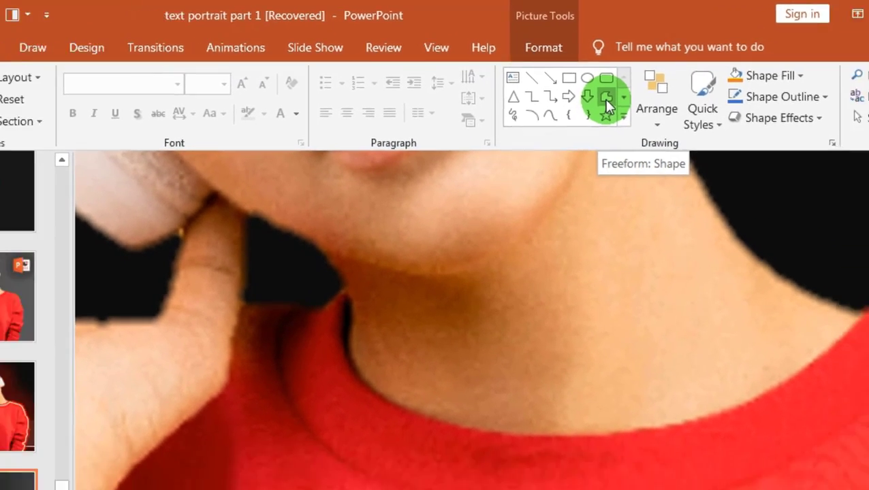
pyautogui.click(620, 110)
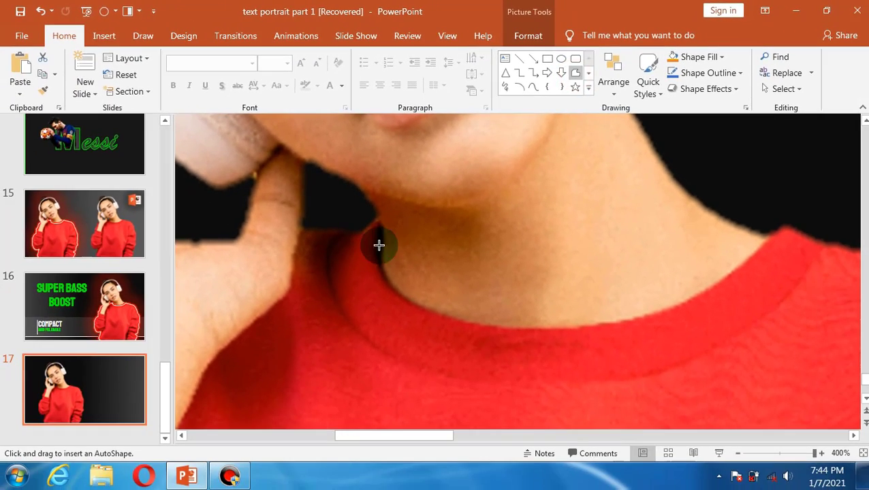
pyautogui.moveTo(379, 218)
pyautogui.mouseDown()
pyautogui.moveTo(377, 271)
pyautogui.moveTo(400, 299)
pyautogui.moveTo(500, 328)
pyautogui.moveTo(592, 332)
pyautogui.moveTo(706, 292)
pyautogui.moveTo(787, 231)
pyautogui.mouseUp()
pyautogui.moveTo(359, 435); pyautogui.dragTo(423, 443)
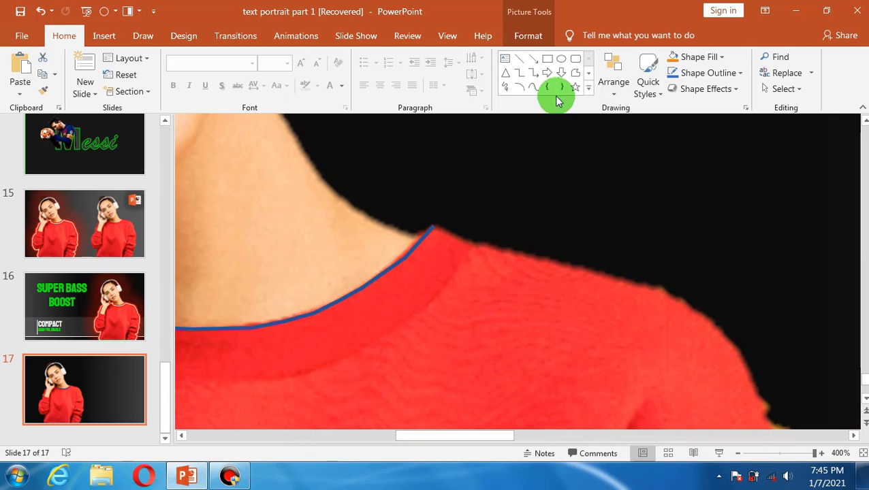
# - Trace another freeform along the shoulder and side edges, zoom out and select everything
pyautogui.click(575, 75)
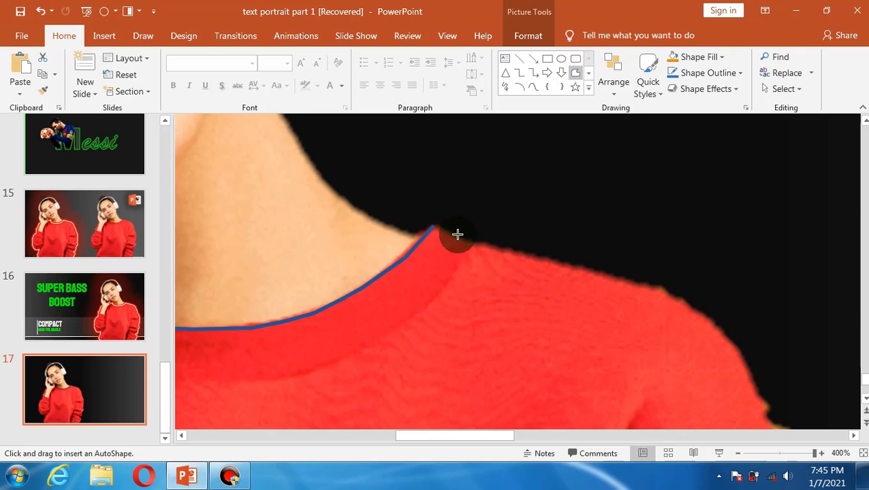
pyautogui.moveTo(445, 238)
pyautogui.mouseDown()
pyautogui.moveTo(435, 224)
pyautogui.moveTo(690, 307)
pyautogui.moveTo(752, 374)
pyautogui.moveTo(770, 421)
pyautogui.mouseUp()
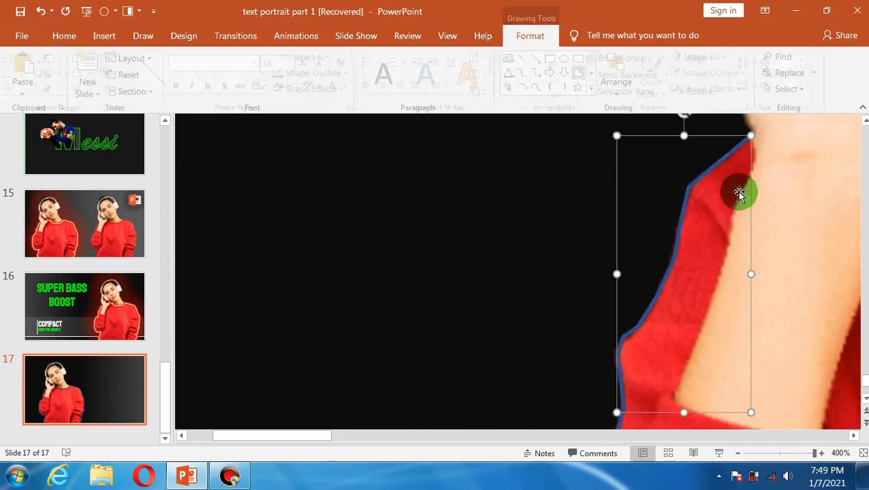
pyautogui.scroll(-2, 321, 248)
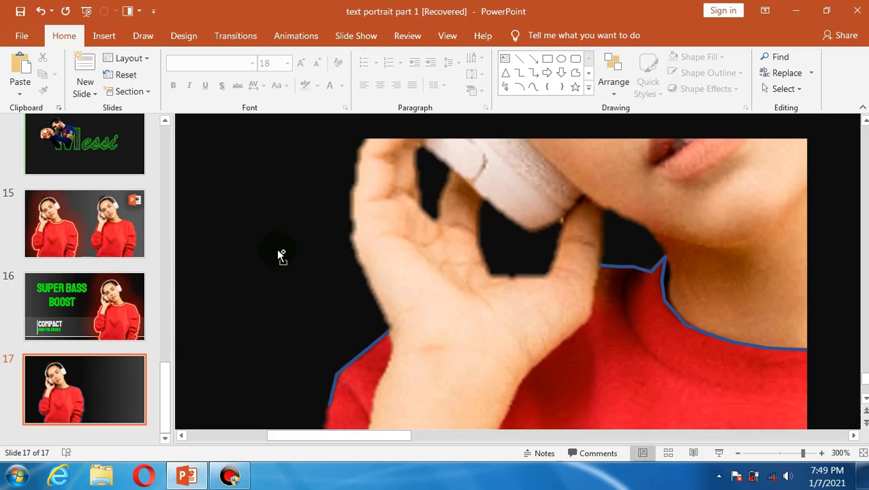
pyautogui.scroll(-3, 276, 249)
pyautogui.scroll(-2, 340, 245)
pyautogui.scroll(-2, 435, 186)
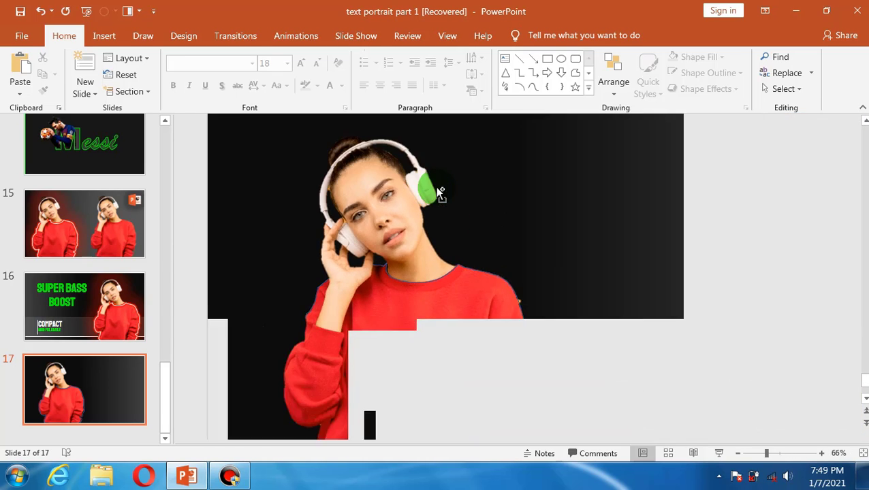
pyautogui.scroll(-3, 516, 324)
pyautogui.scroll(4, 515, 319)
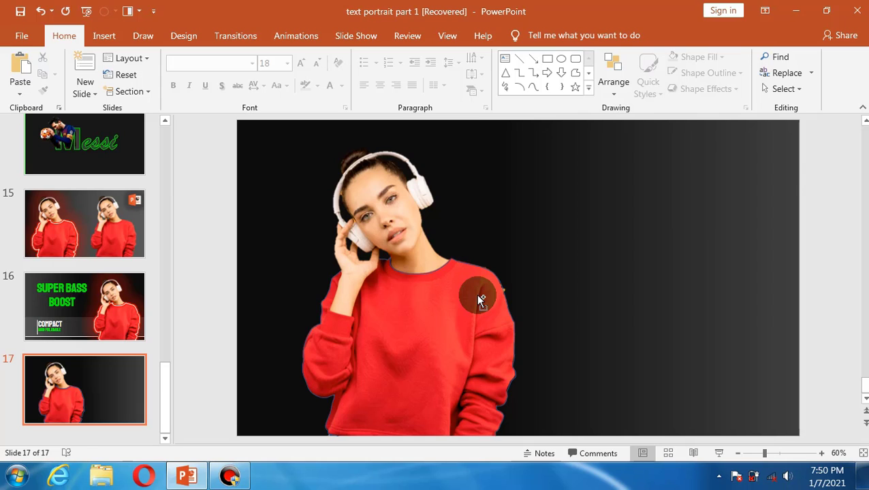
pyautogui.hotkey('ctrl', 'a')
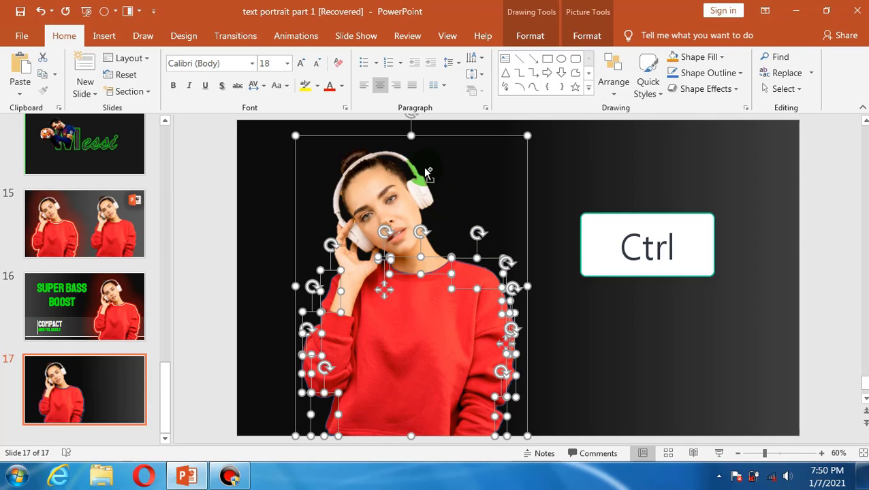
# - Group the sweater freeforms, excluding the photo, and give them a 4½ pt white outline
pyautogui.keyDown('ctrl'); pyautogui.click(387, 180); pyautogui.keyUp('ctrl')
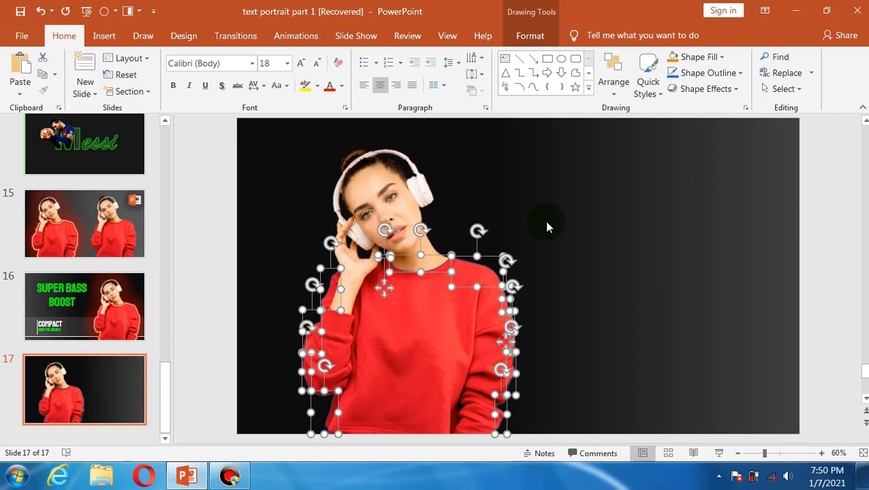
pyautogui.hotkey('ctrl', 'g')
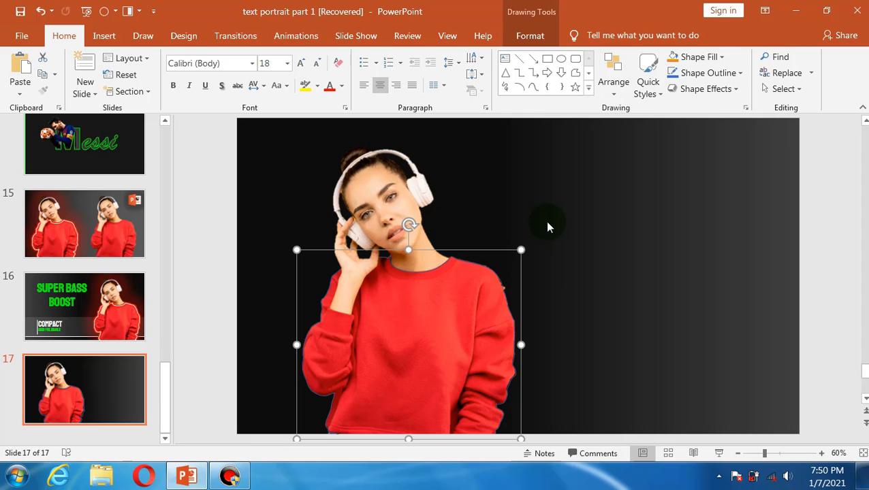
pyautogui.click(712, 75)
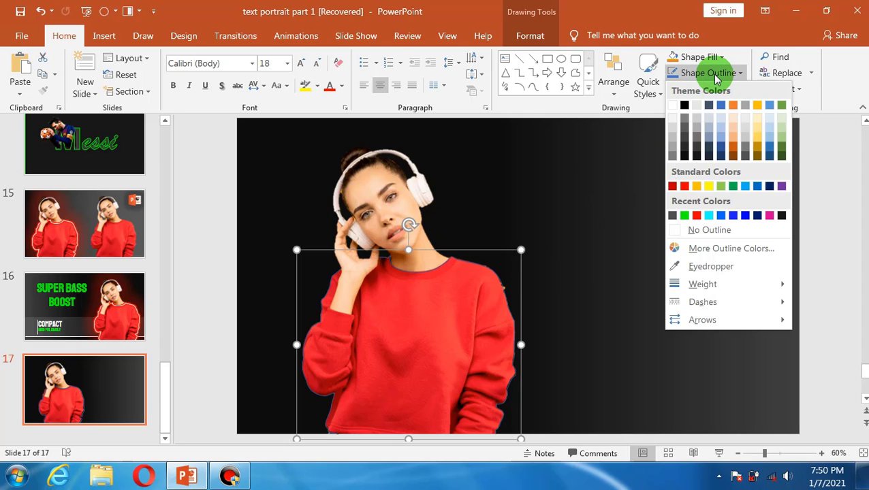
pyautogui.click(673, 106)
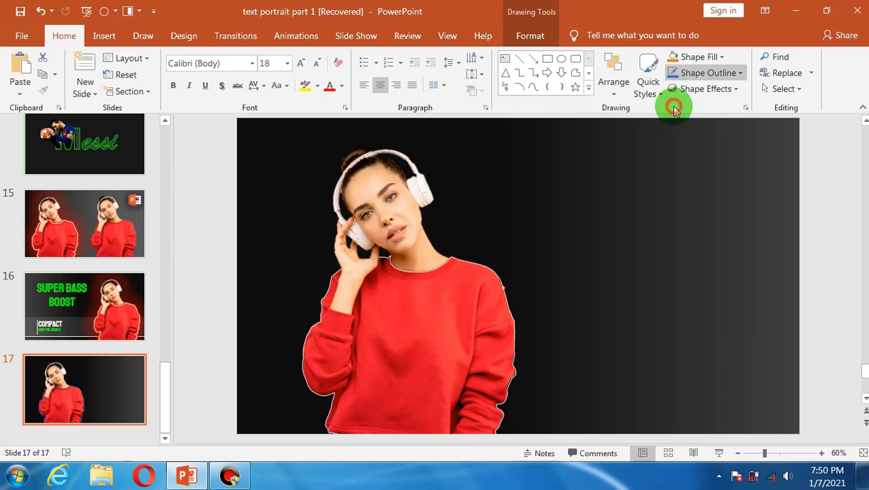
pyautogui.click(712, 73)
pyautogui.moveTo(702, 284)
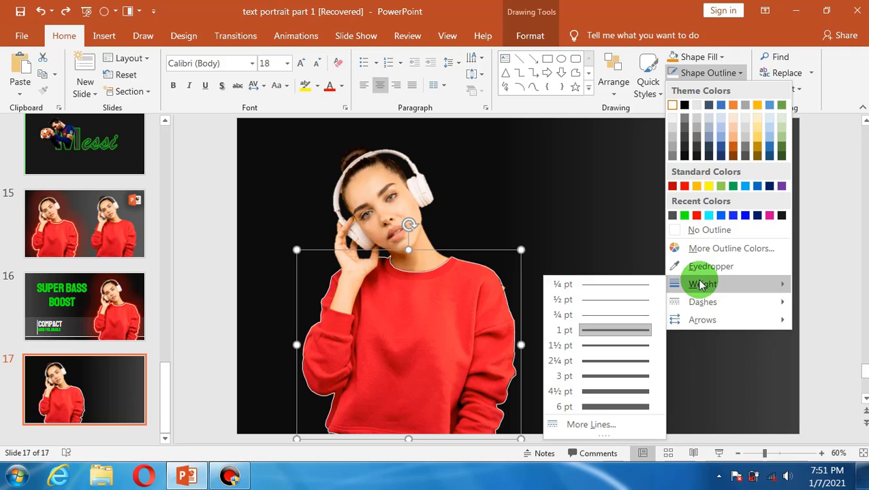
pyautogui.click(592, 393)
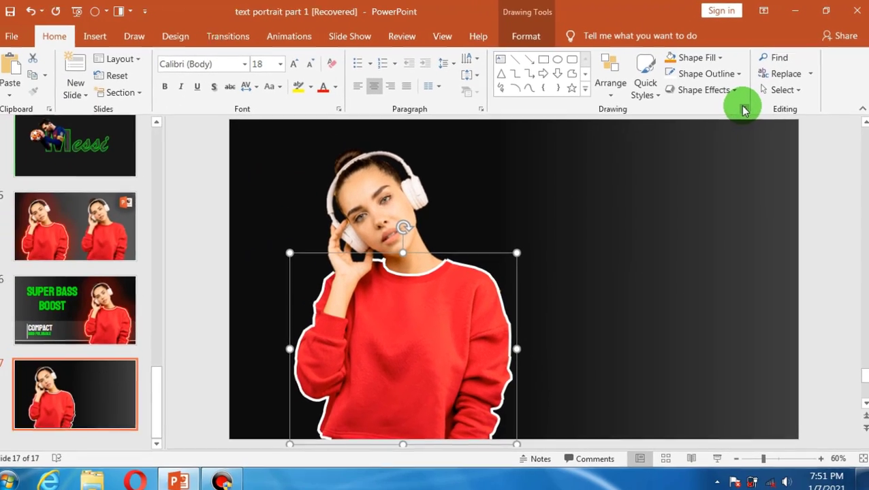
# - Give the sweater shape a 22 pt glow in the sweater's red, sampled with the Eyedropper
pyautogui.click(745, 108)
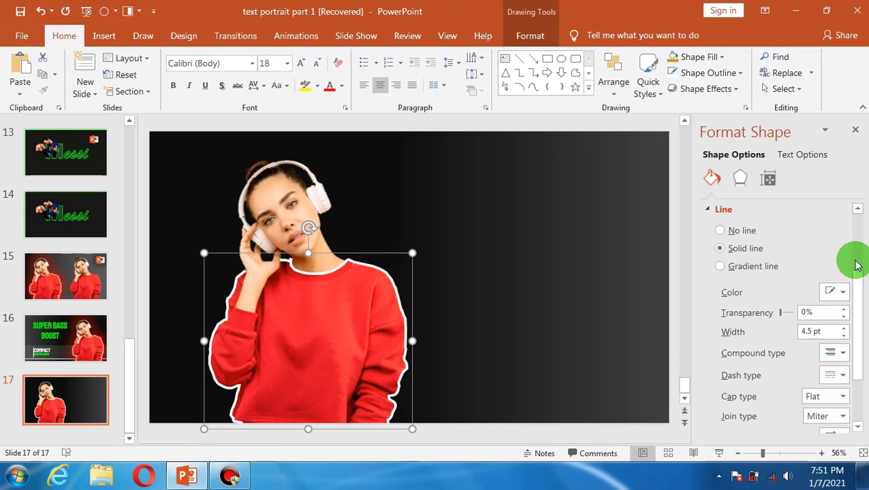
pyautogui.click(741, 180)
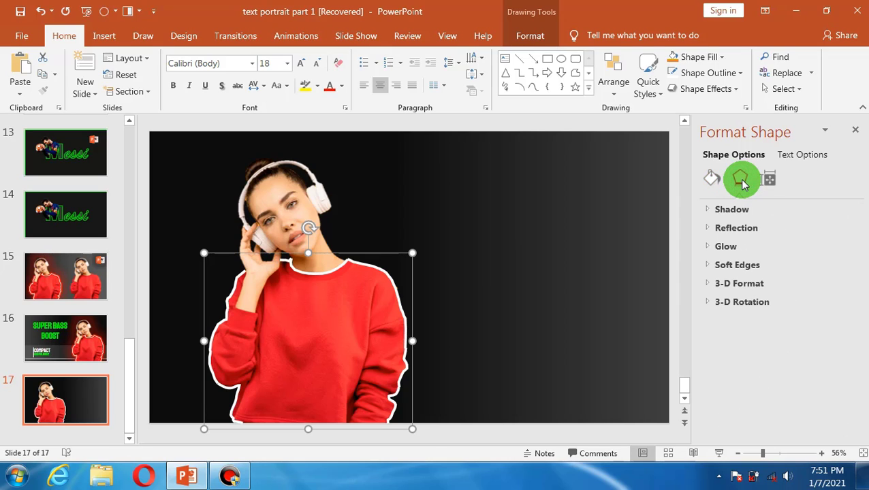
pyautogui.click(721, 247)
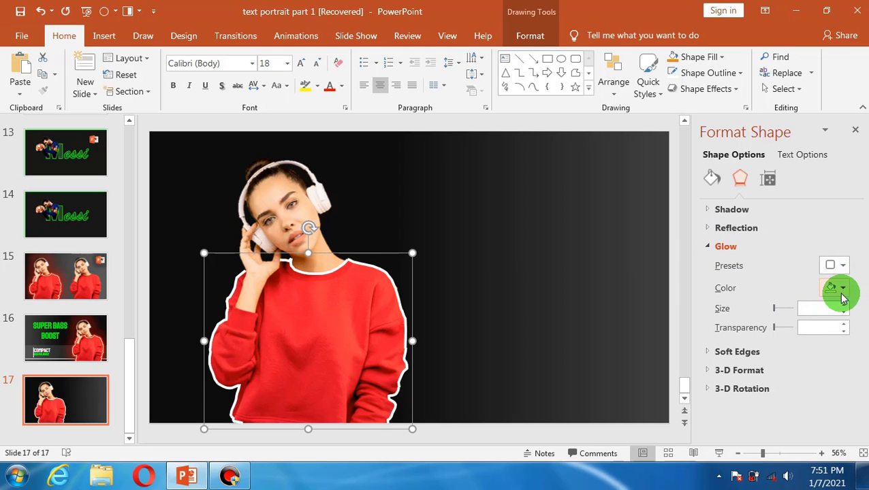
pyautogui.click(842, 288)
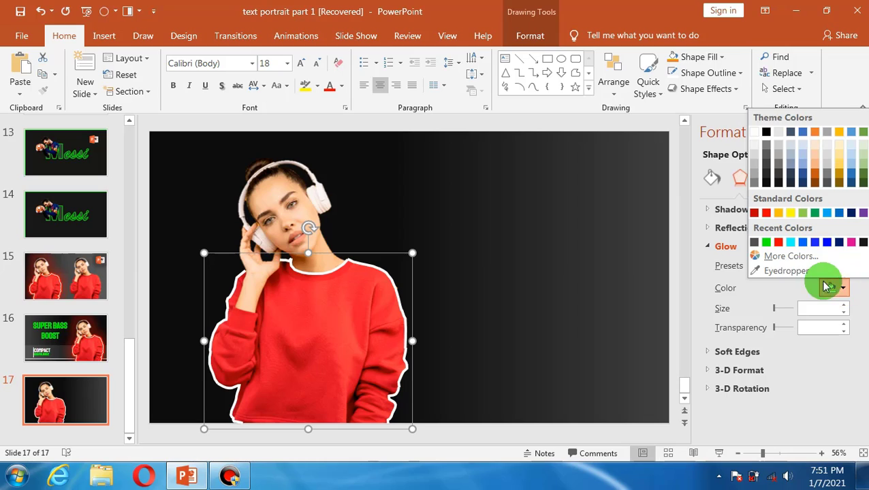
pyautogui.click(787, 272)
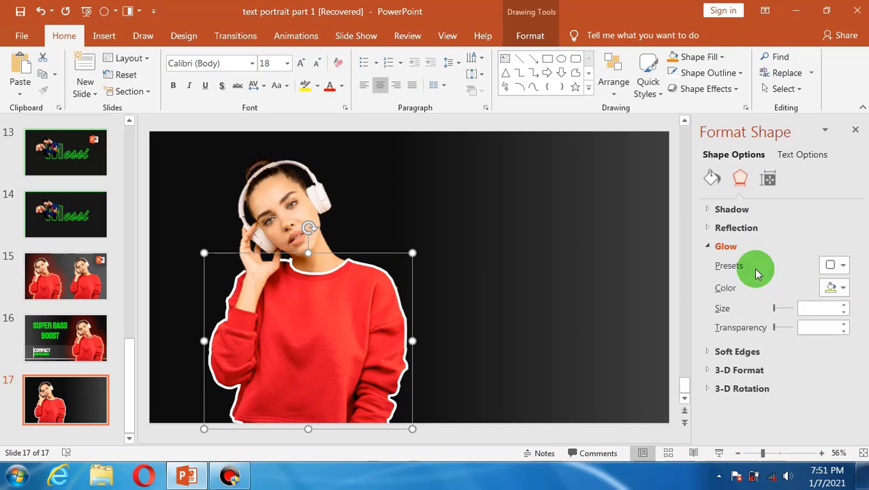
pyautogui.click(365, 273)
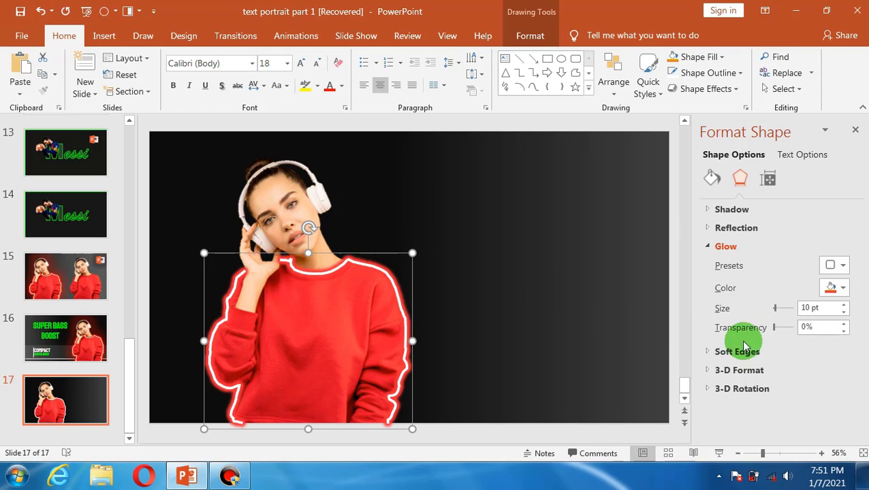
pyautogui.moveTo(775, 309); pyautogui.dragTo(778, 310)
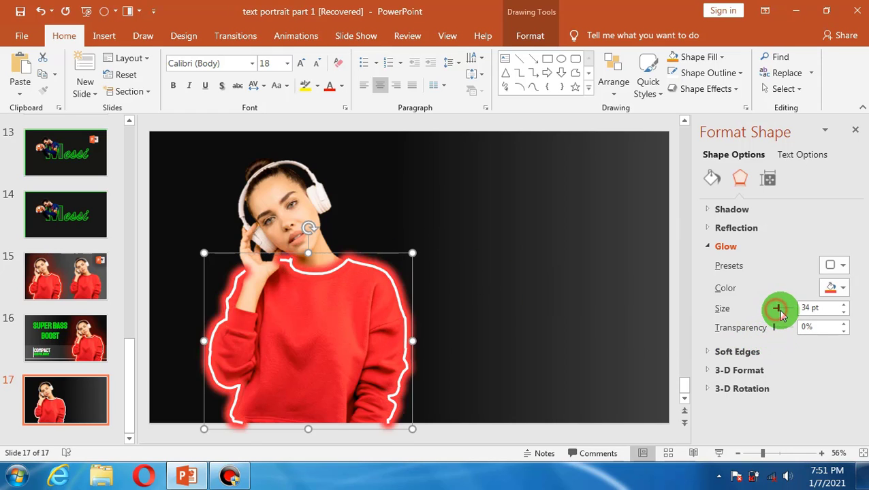
pyautogui.moveTo(778, 314); pyautogui.dragTo(776, 314)
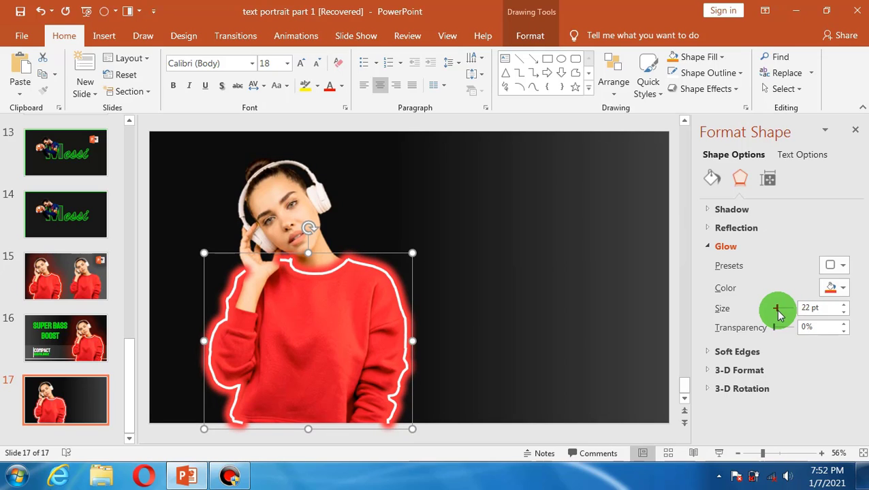
pyautogui.moveTo(778, 313); pyautogui.dragTo(779, 314)
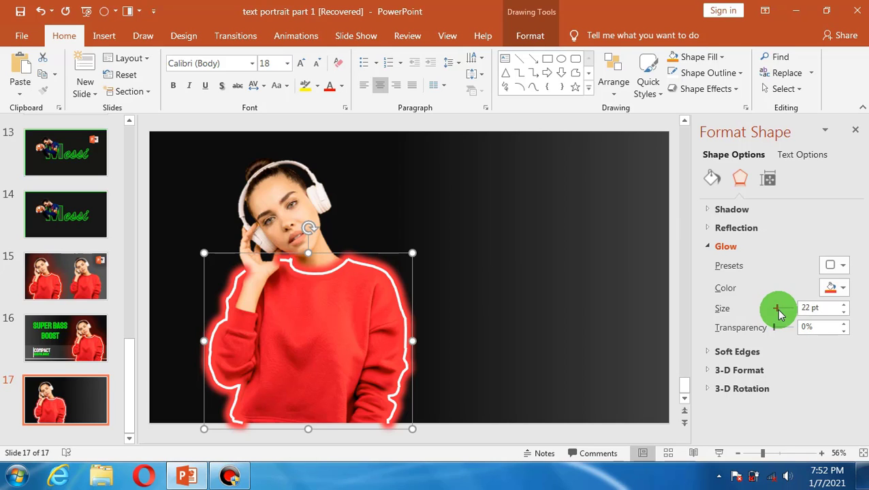
# - Give the woman's photo a sweater-red glow of 150 pt at 71% transparency
pyautogui.click(585, 285)
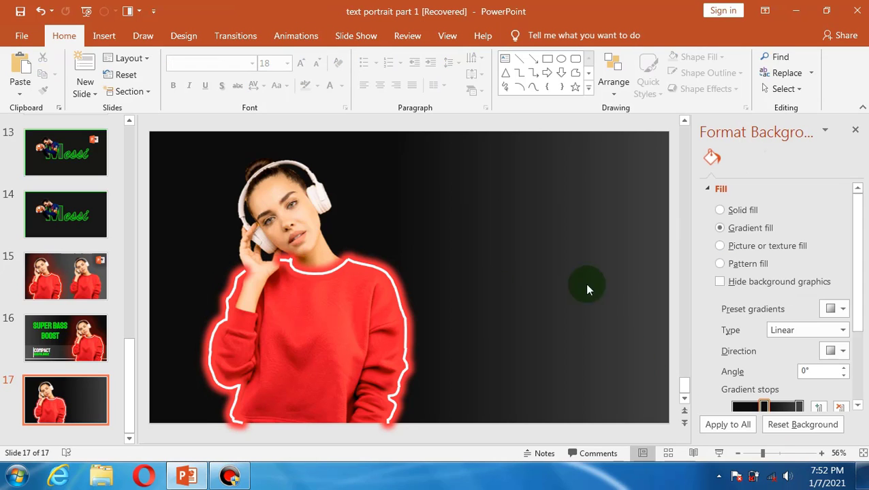
pyautogui.click(284, 213)
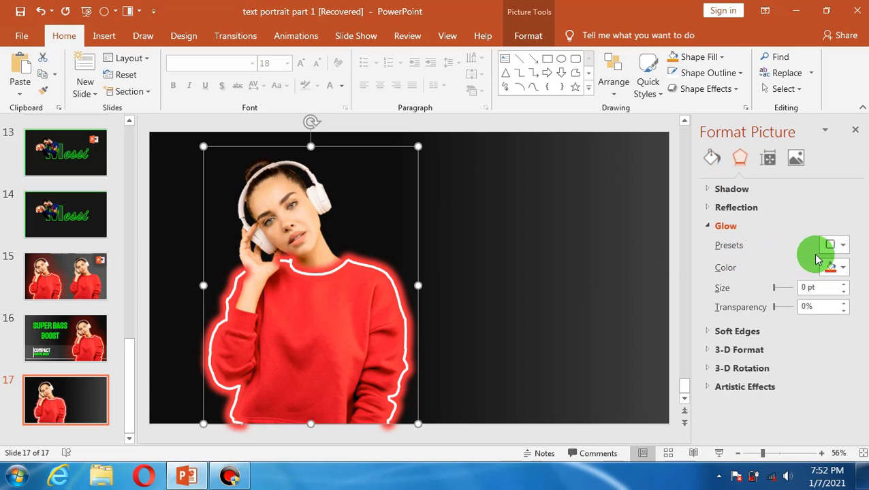
pyautogui.click(843, 267)
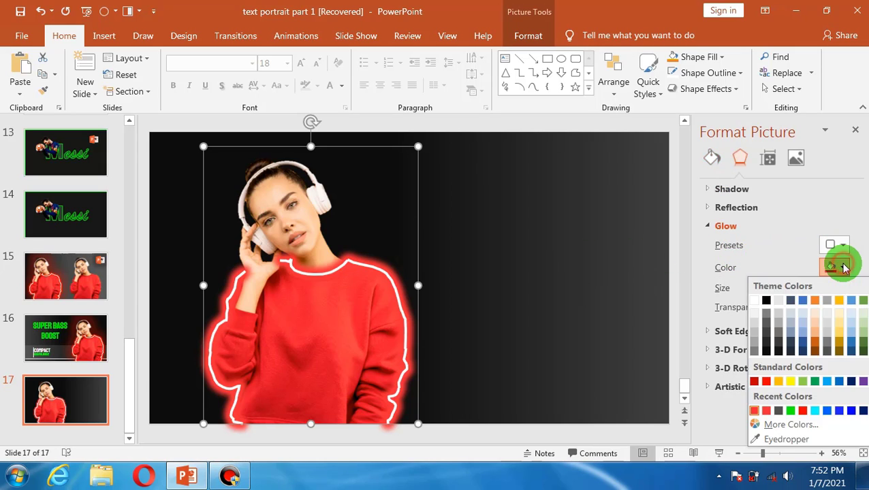
pyautogui.click(782, 441)
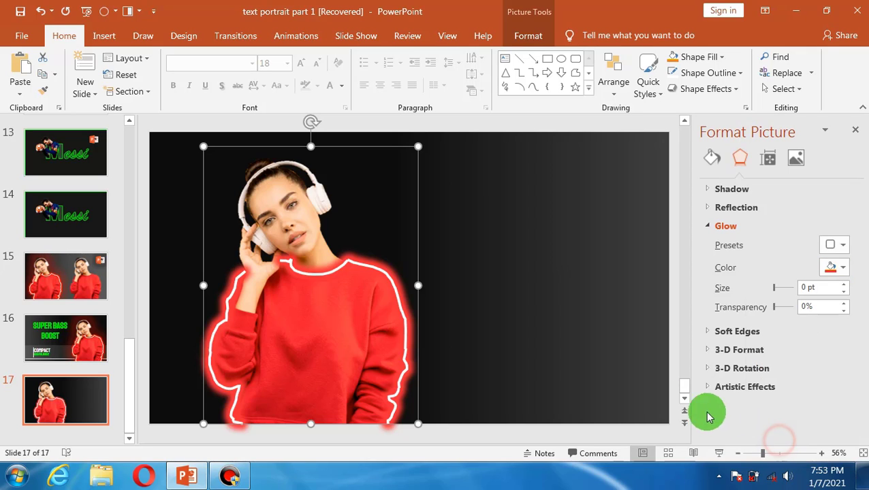
pyautogui.click(343, 276)
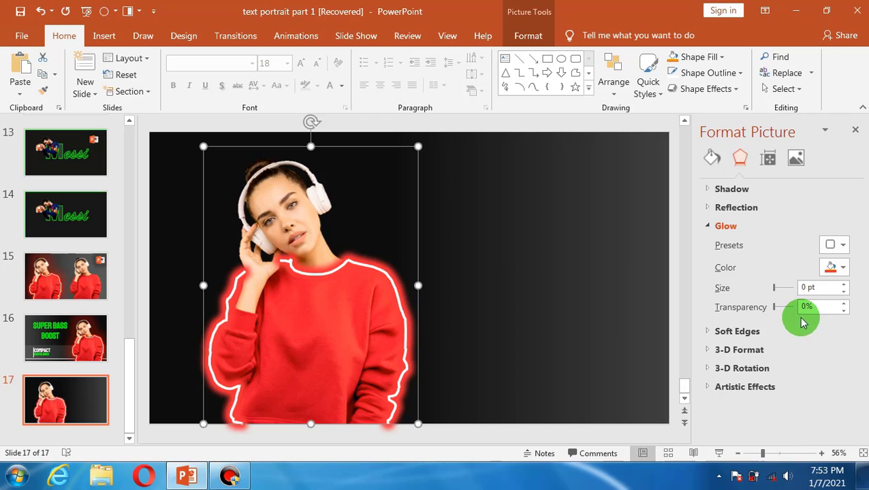
pyautogui.moveTo(774, 292); pyautogui.dragTo(801, 291)
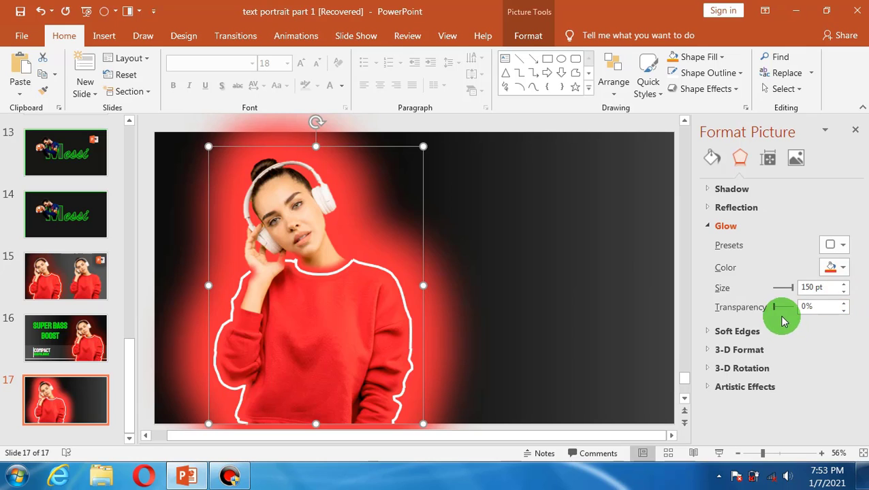
pyautogui.moveTo(775, 307); pyautogui.dragTo(790, 312)
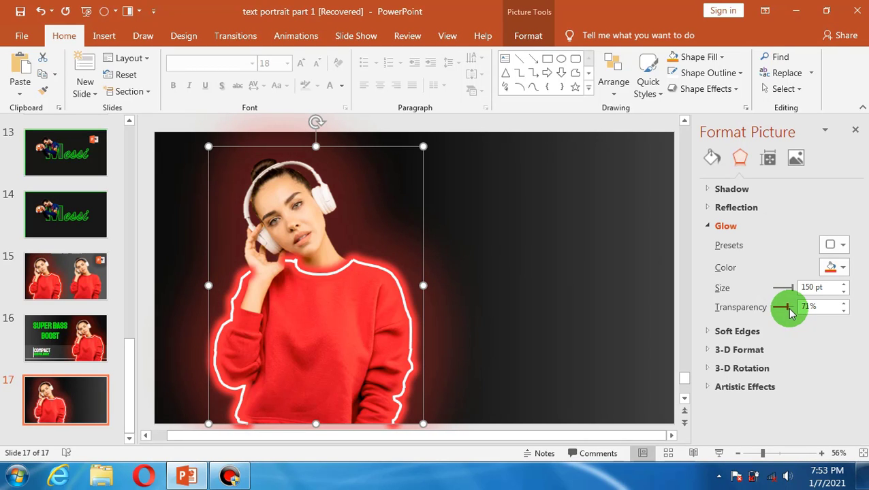
pyautogui.click(609, 268)
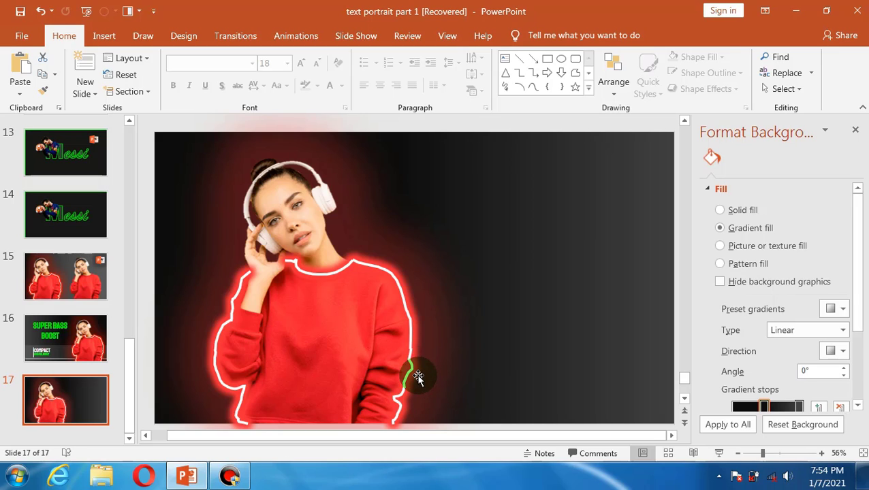
# - Compare with slide 16, then back on slide 17 close the Format Background pane
pyautogui.click(60, 334)
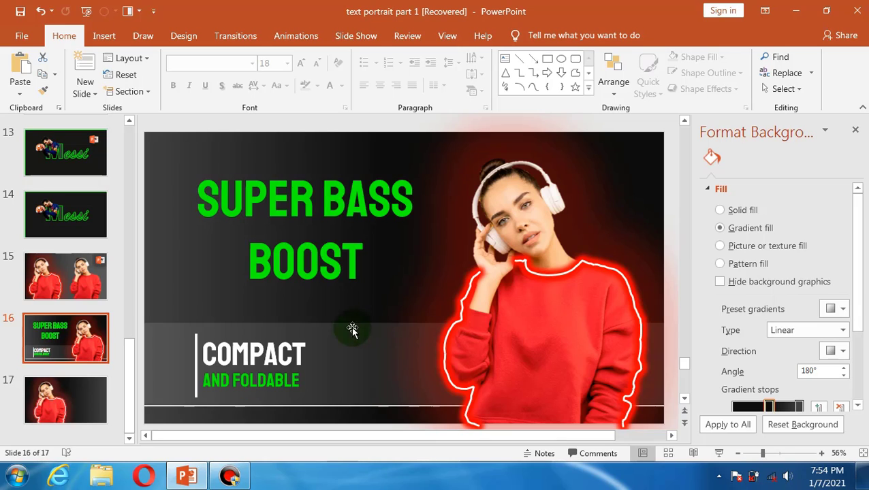
pyautogui.click(84, 413)
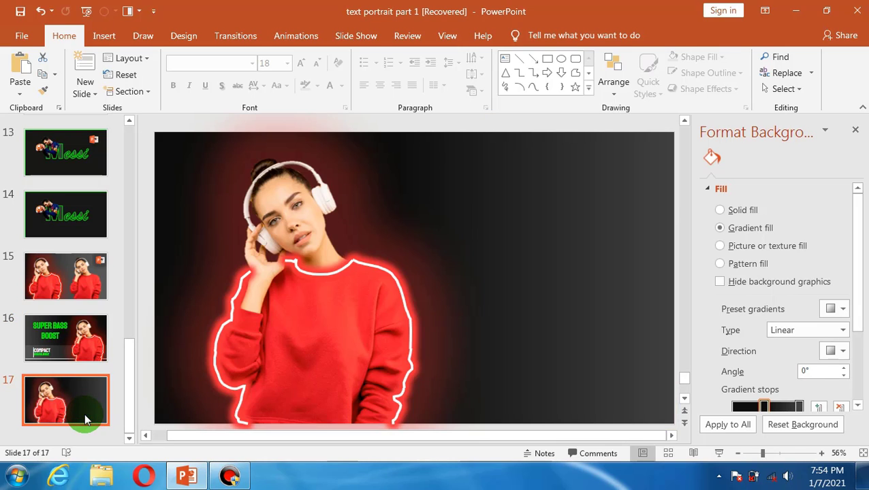
pyautogui.click(856, 129)
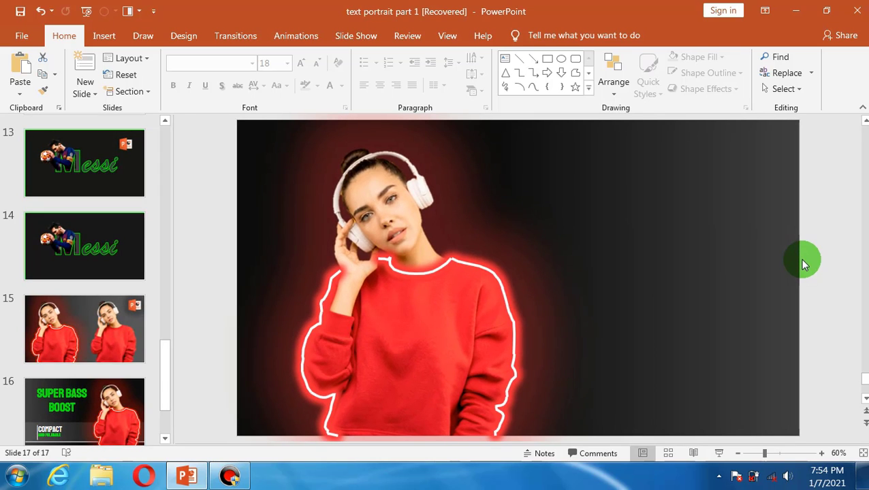